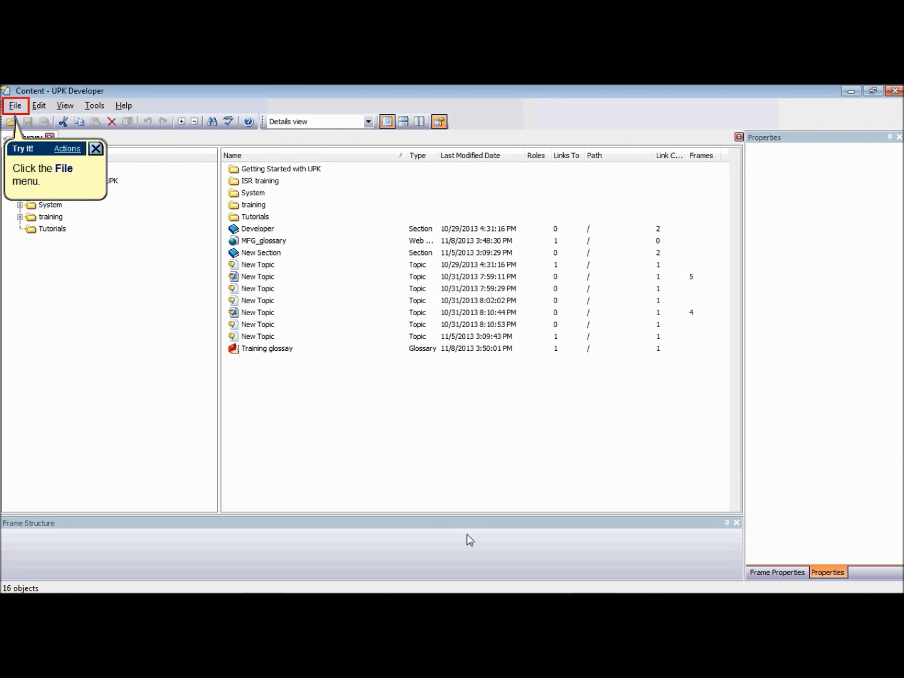
Create a new glossary document from File > New > Glossary.
left_click(14, 110)
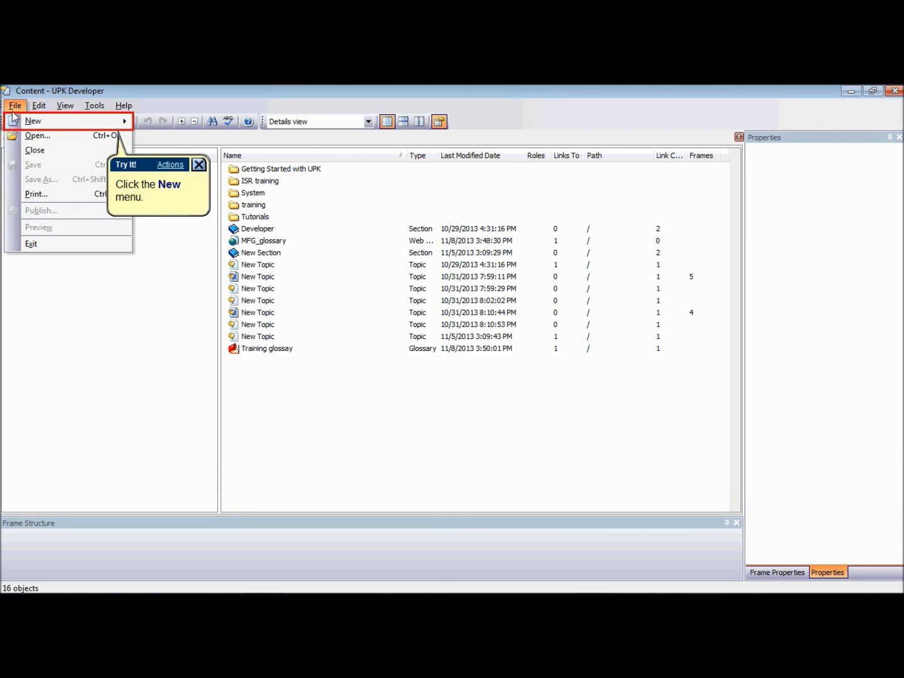
left_click(39, 122)
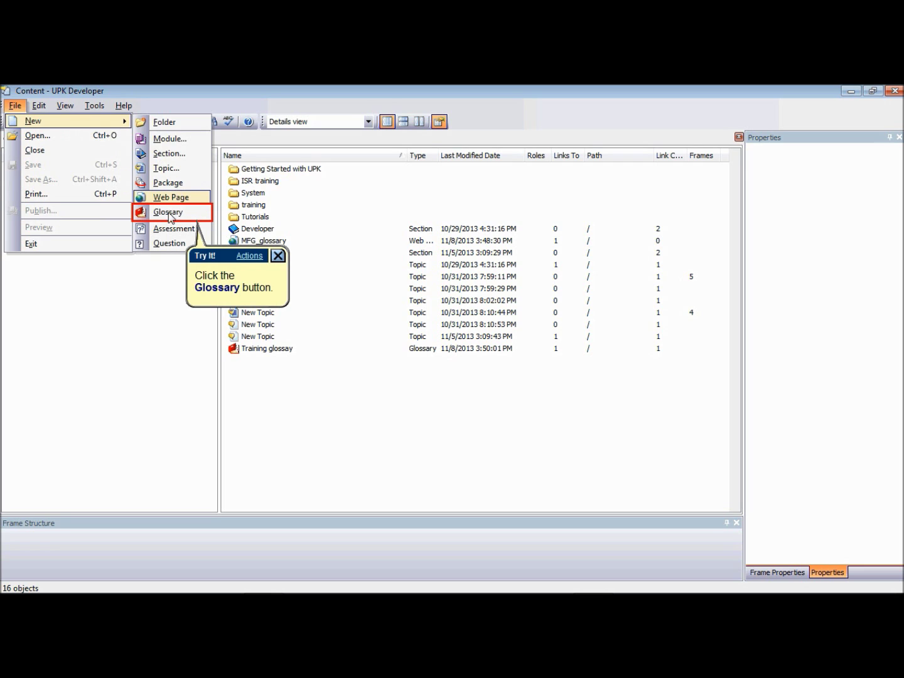
left_click(169, 214)
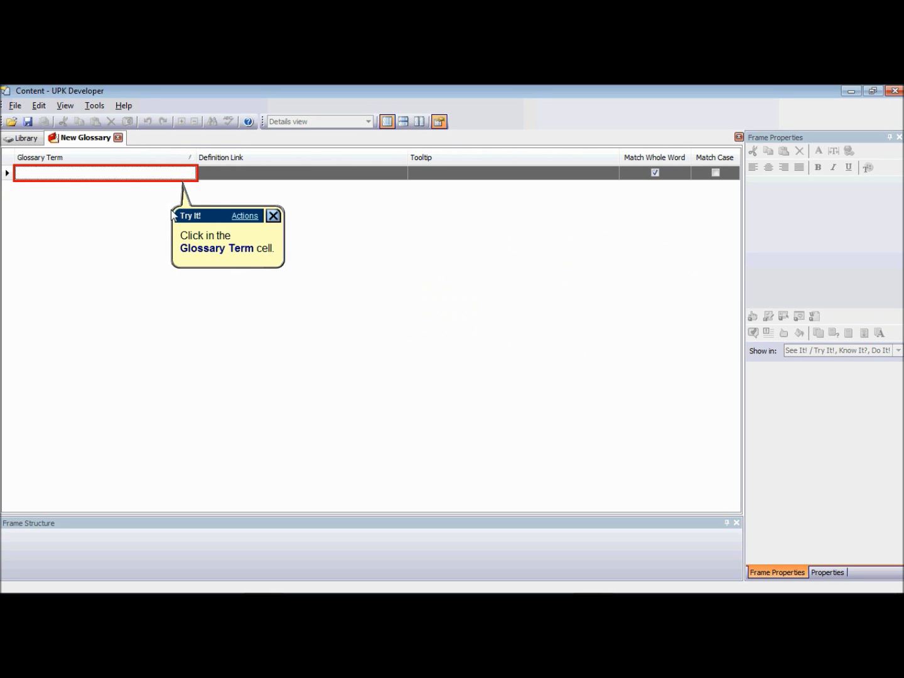
Enter GDP as the first glossary term.
left_click(128, 173)
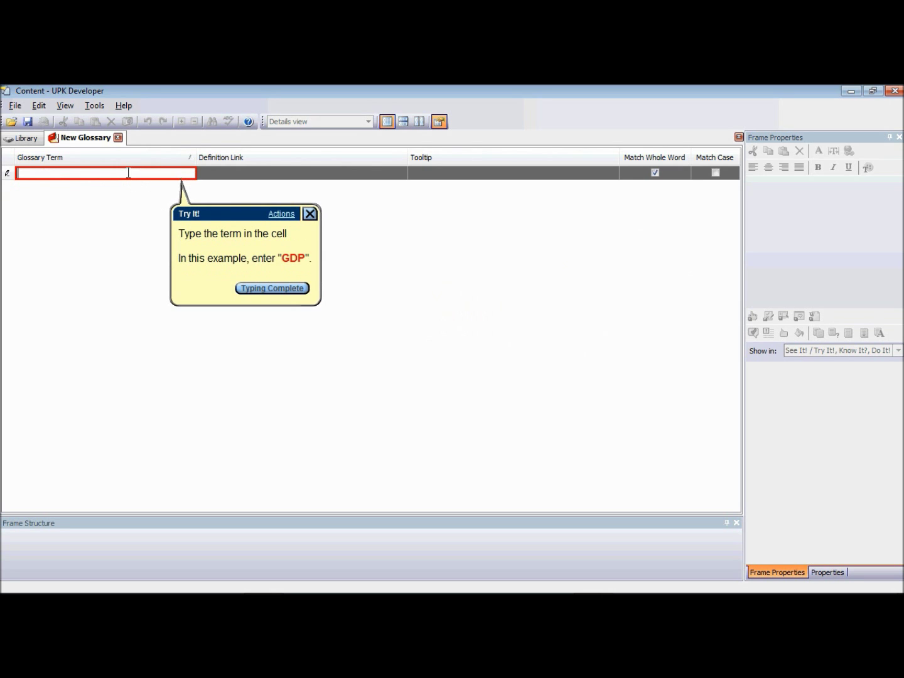
type("GDP")
key("Return")
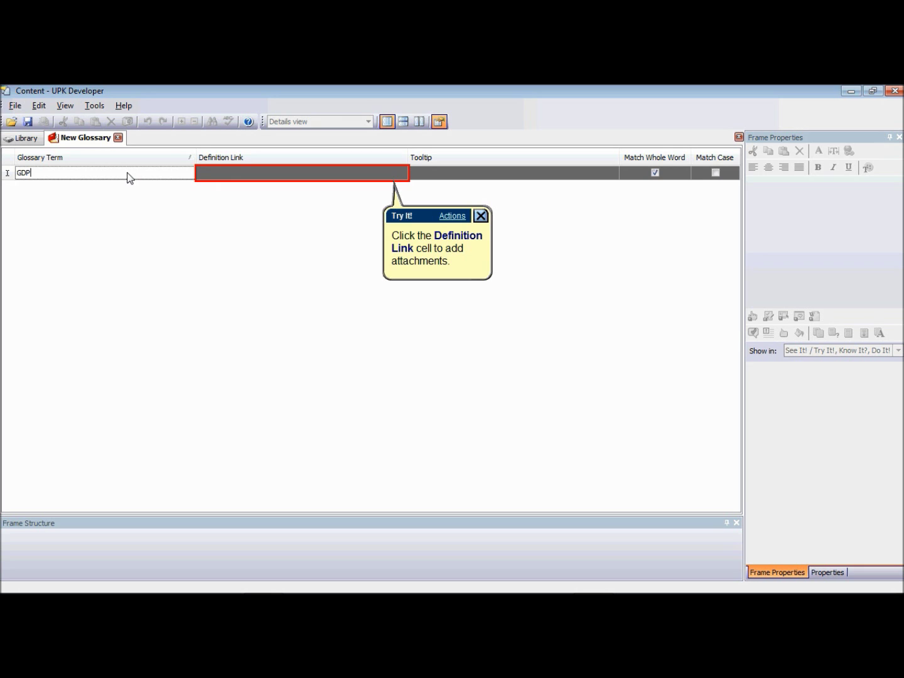
Link GDP's definition to the GDP web page stored in the library's Tutorials folder.
left_click(249, 175)
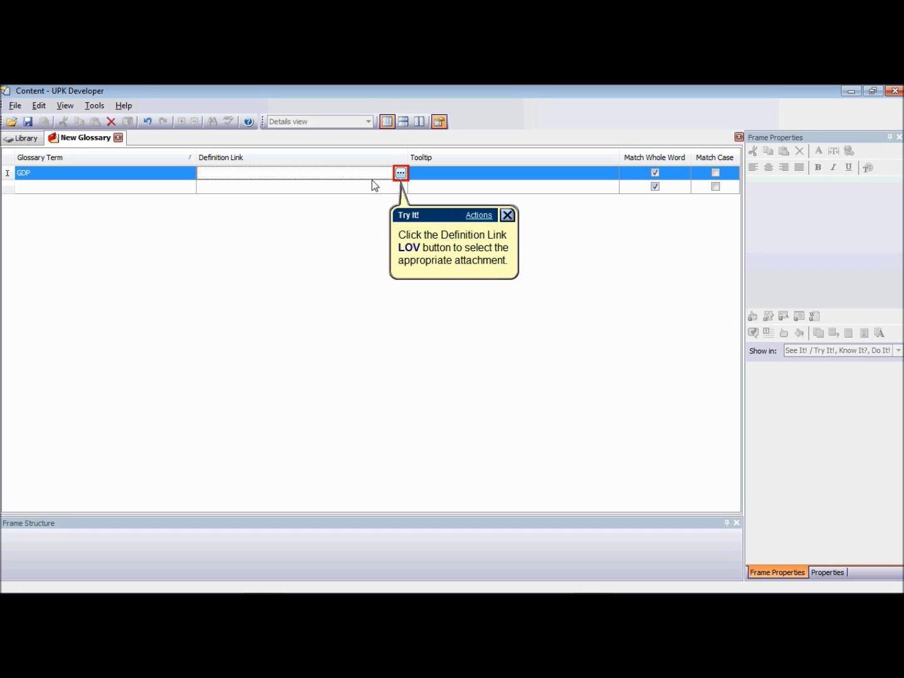
left_click(400, 173)
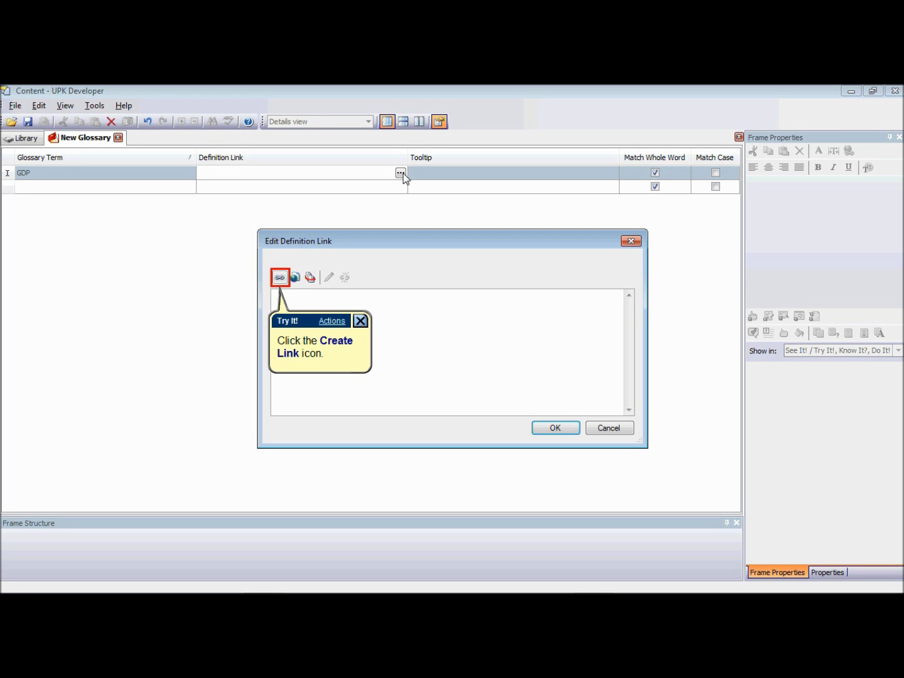
left_click(279, 277)
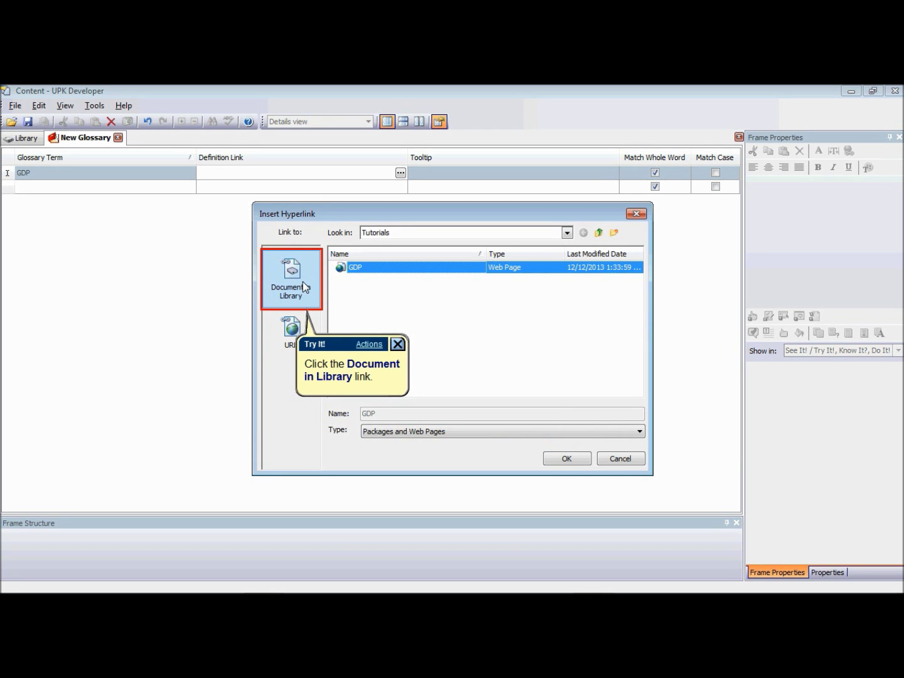
left_click(302, 281)
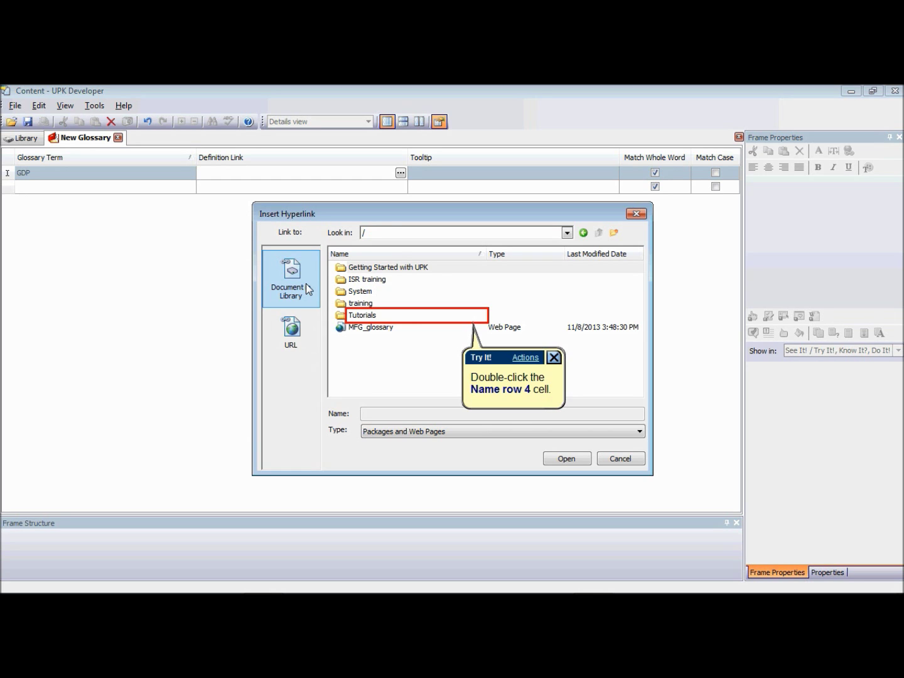
double_click(390, 320)
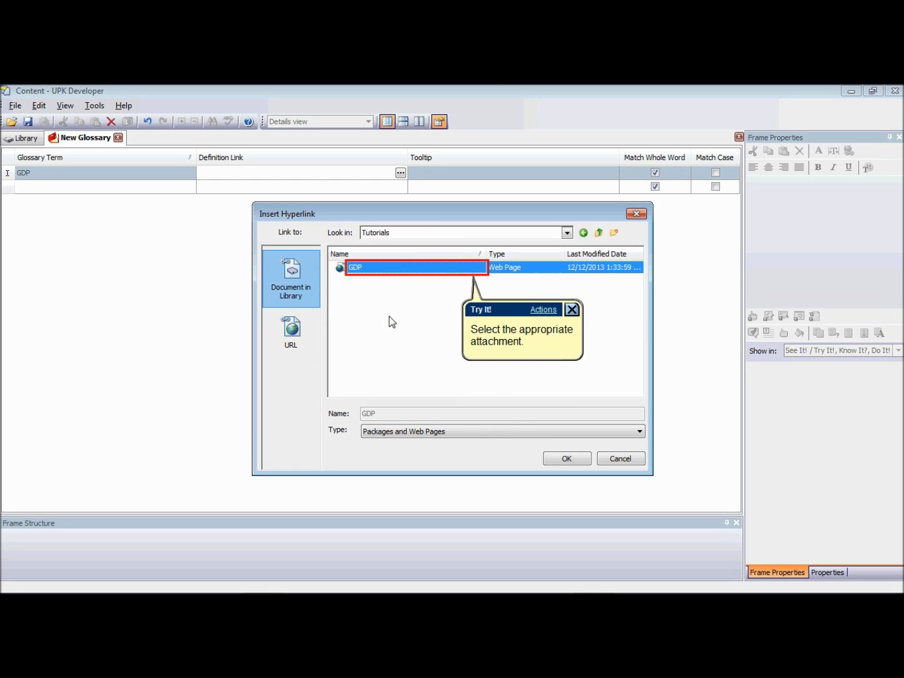
left_click(387, 275)
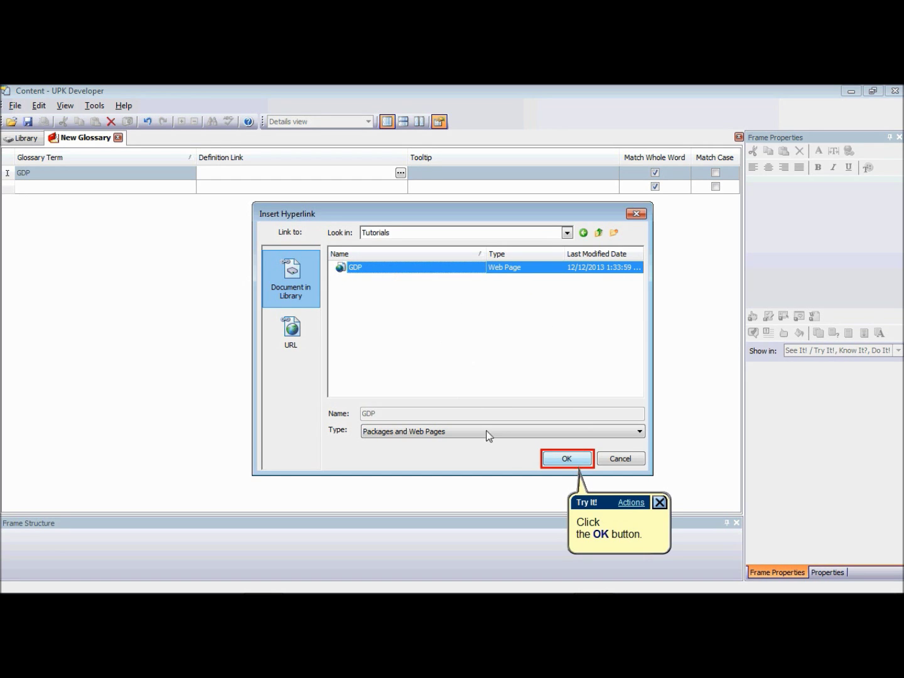
left_click(557, 460)
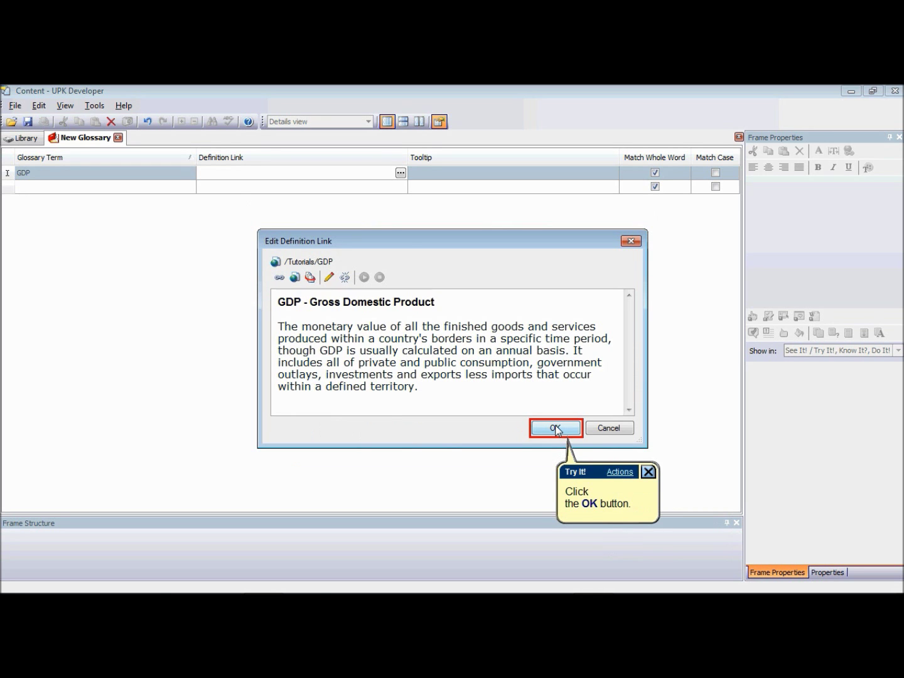
left_click(556, 429)
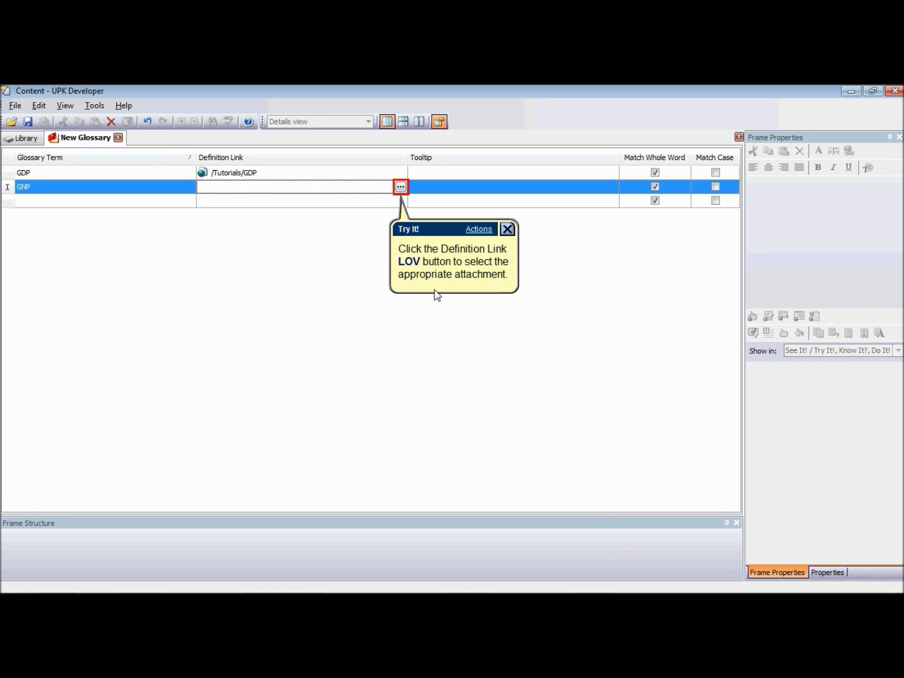
left_click(399, 187)
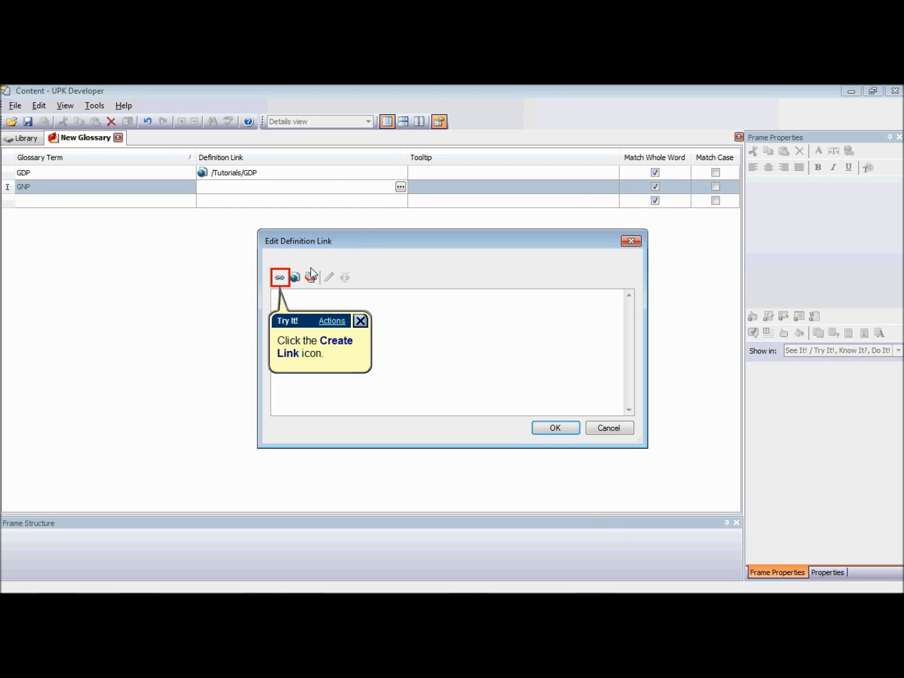
left_click(280, 279)
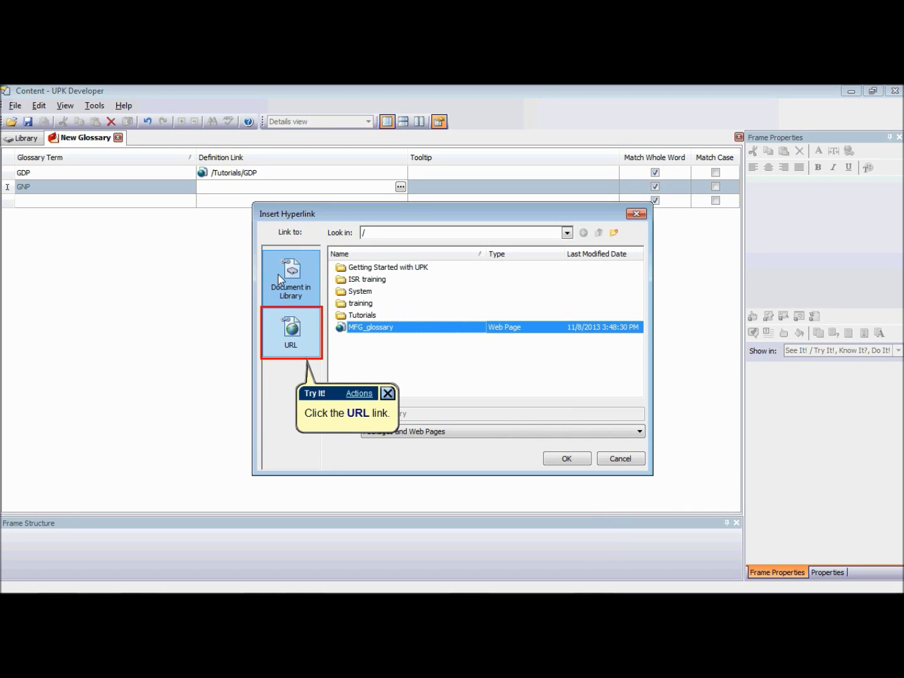
left_click(302, 337)
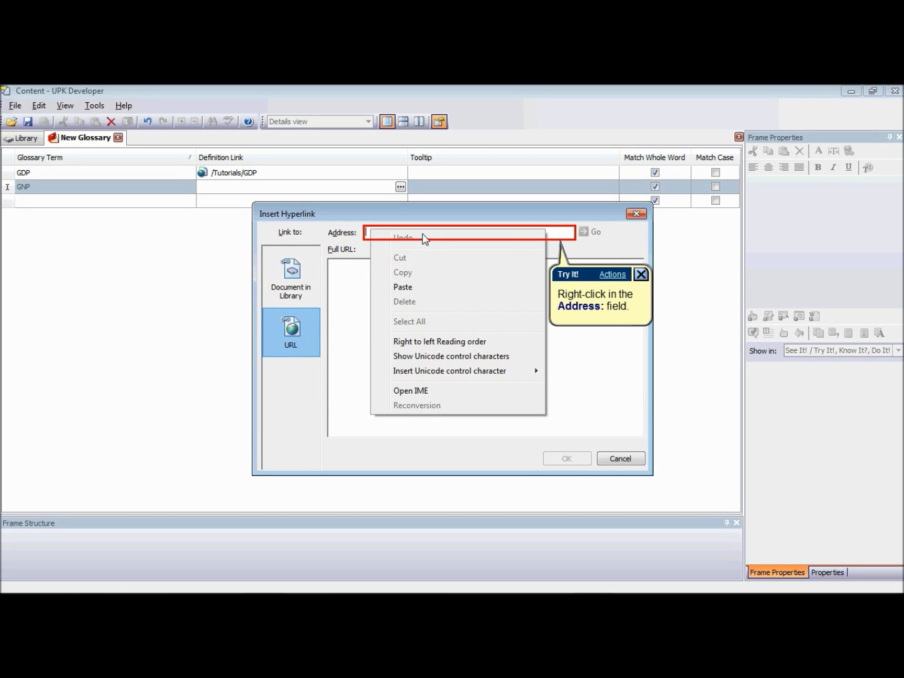
right_click(425, 232)
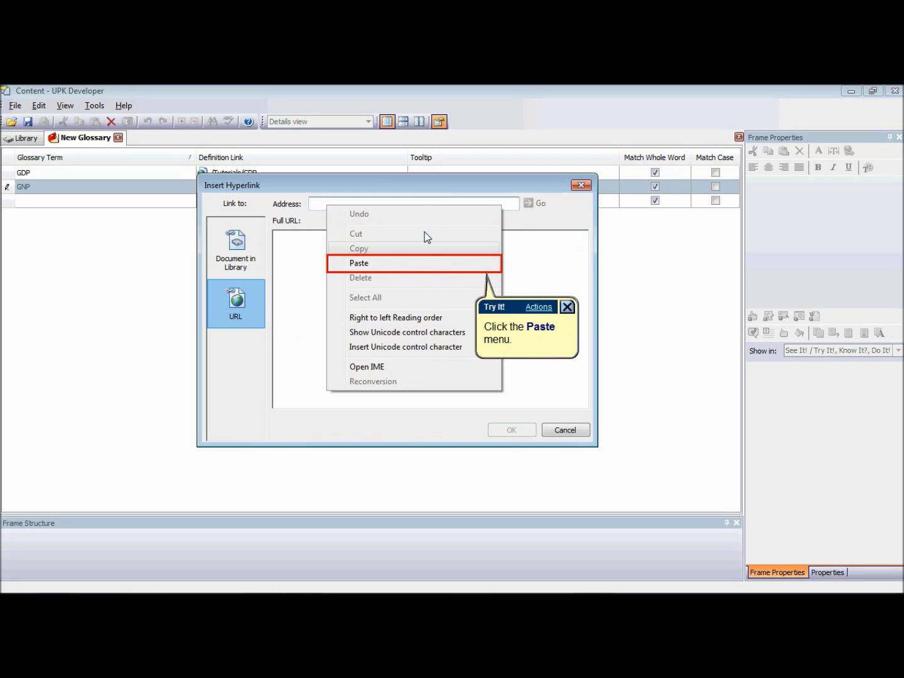
left_click(414, 266)
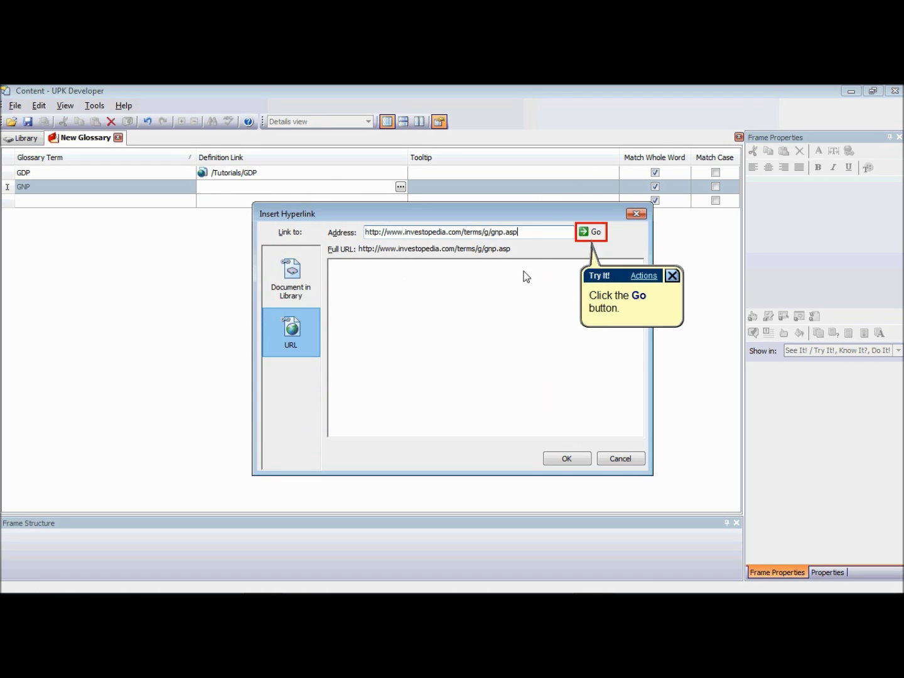
left_click(590, 233)
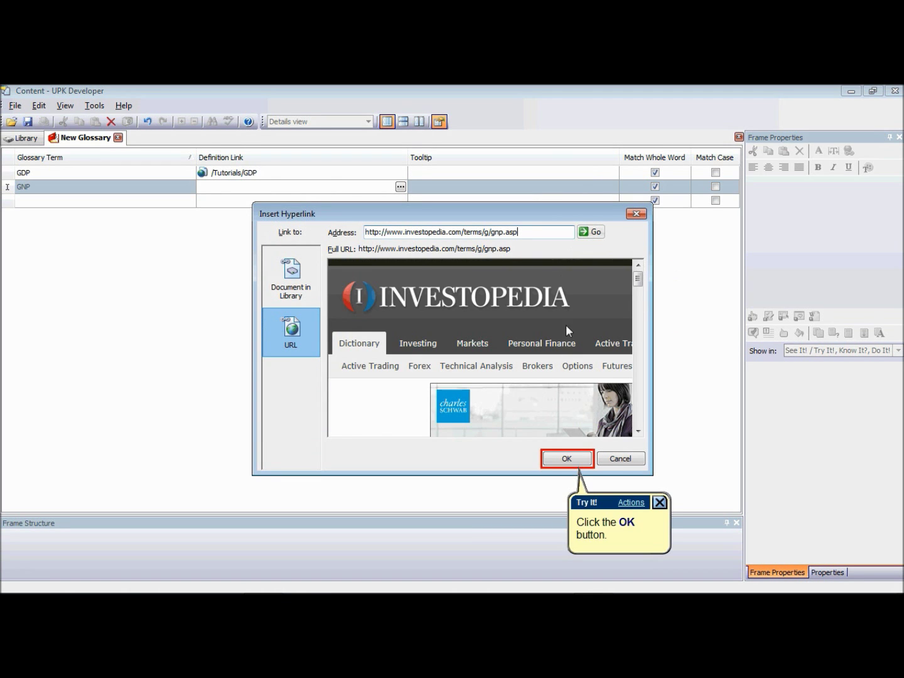
left_click(568, 459)
left_click(547, 432)
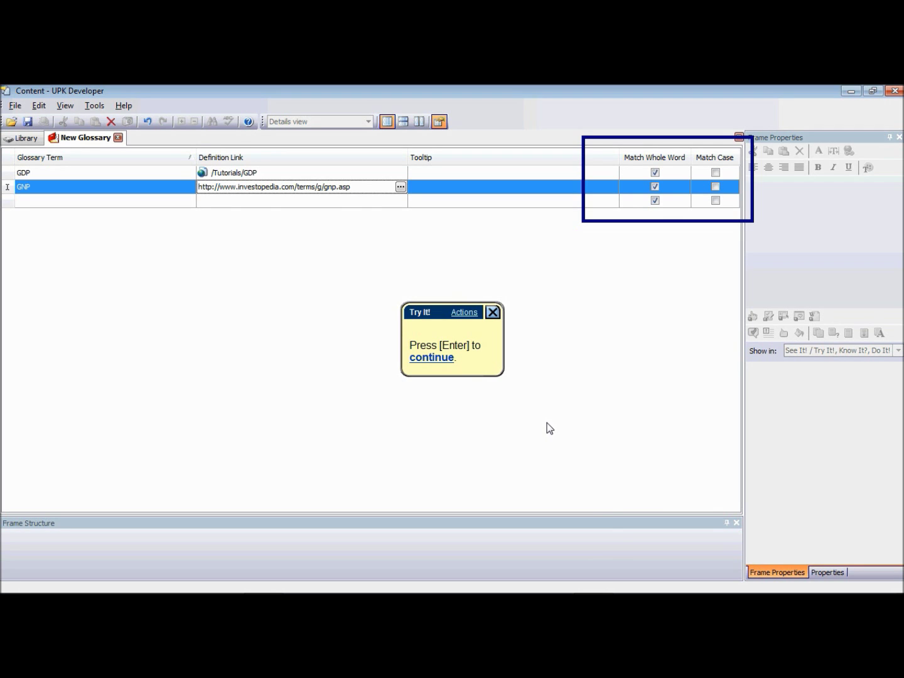
Save the glossary as New Glossary in the Tutorials library folder.
left_click(433, 363)
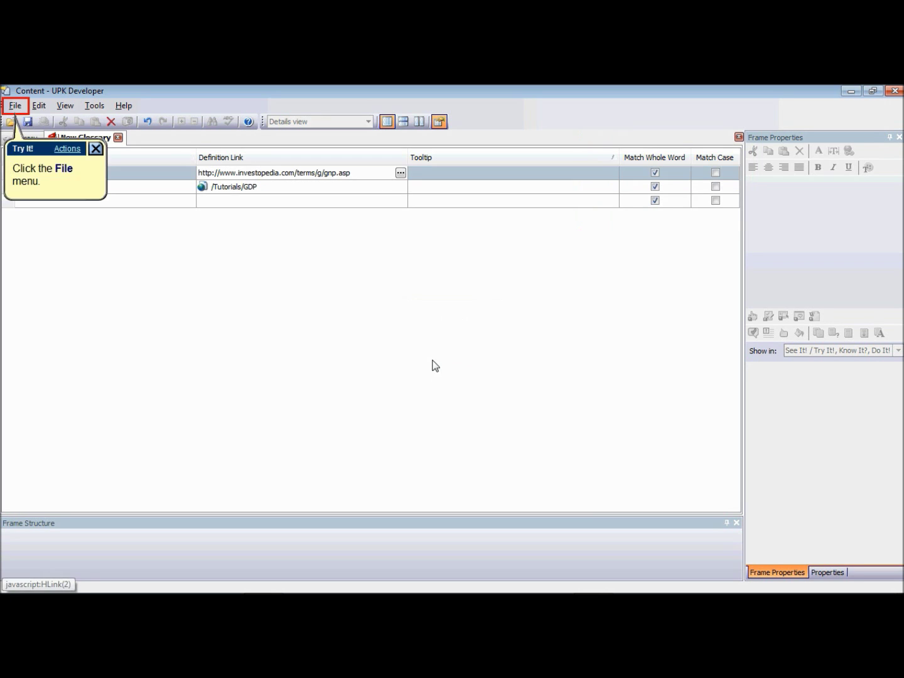
left_click(19, 109)
left_click(98, 166)
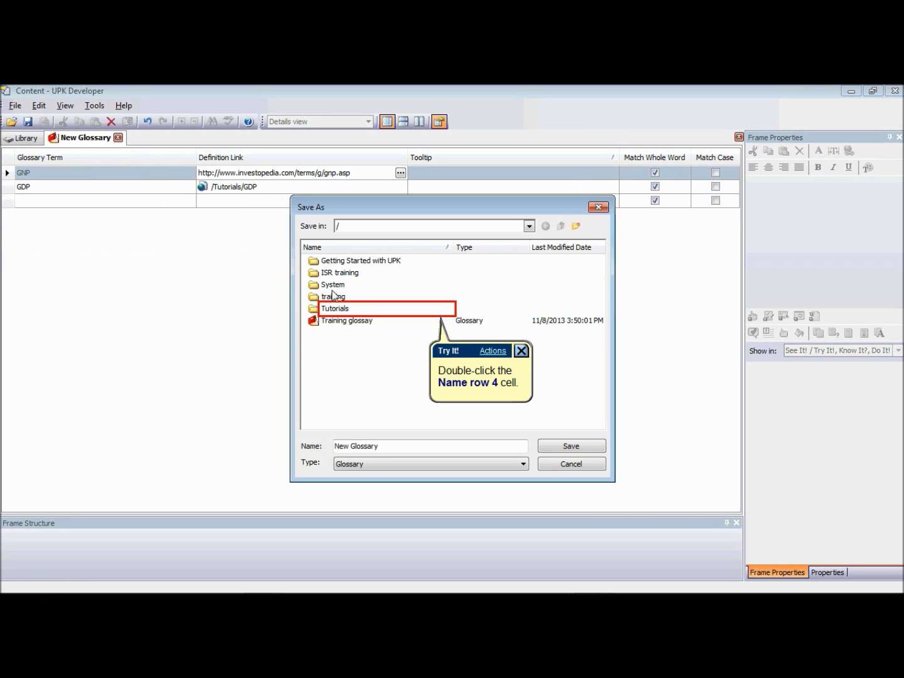
double_click(341, 308)
left_click(572, 447)
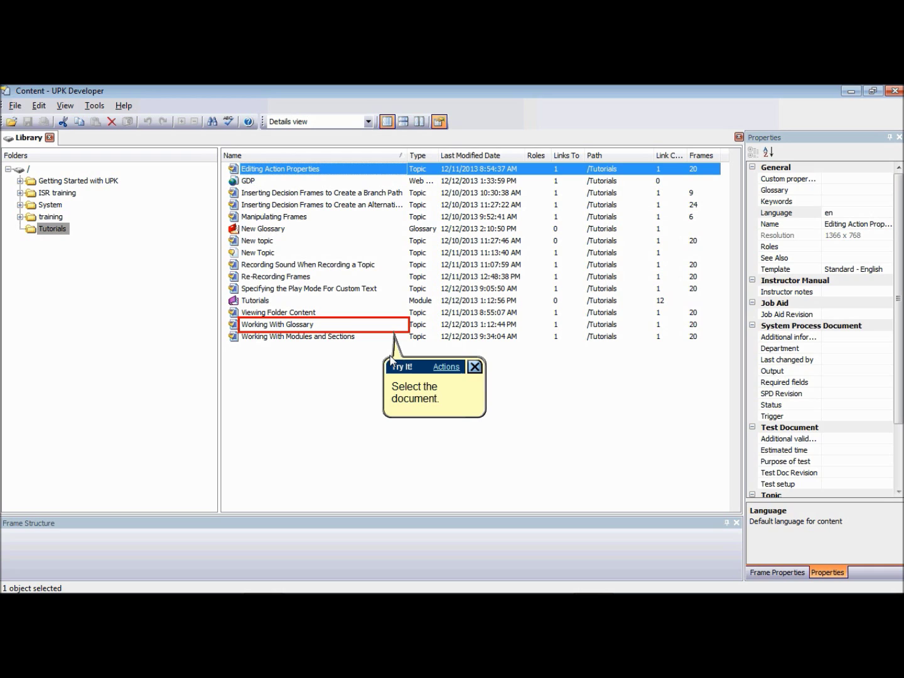
left_click(317, 326)
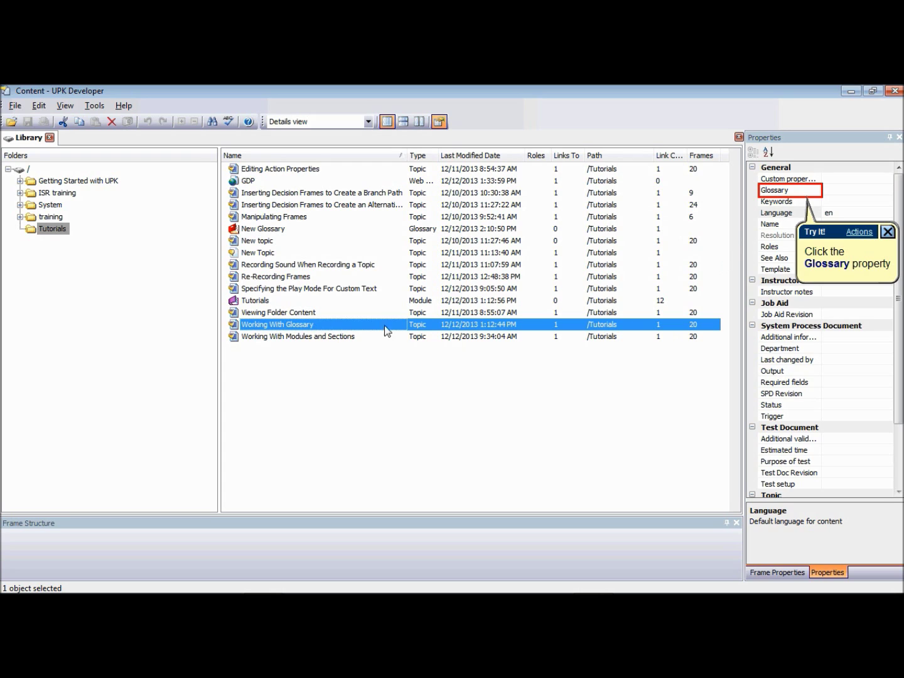
Set the Working With Glossary topic's Glossary property to New Glossary from Tutorials.
left_click(799, 192)
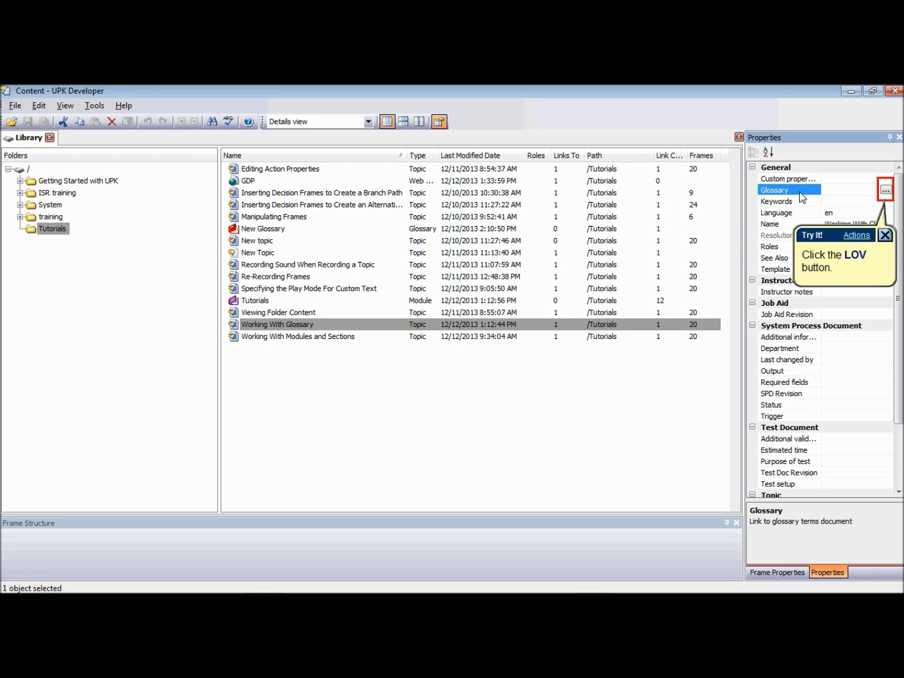
left_click(886, 189)
double_click(369, 309)
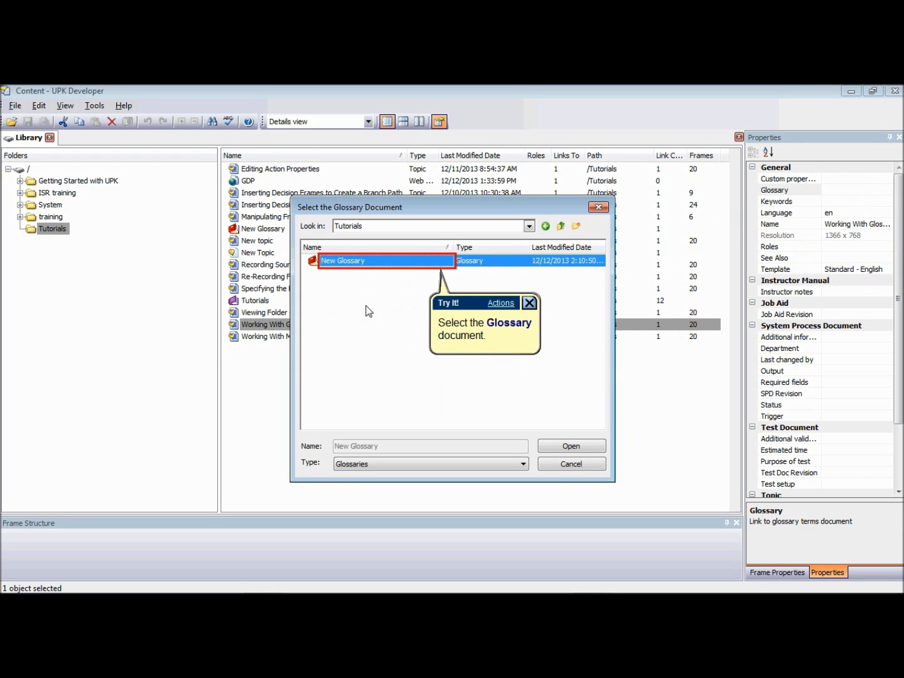
left_click(357, 263)
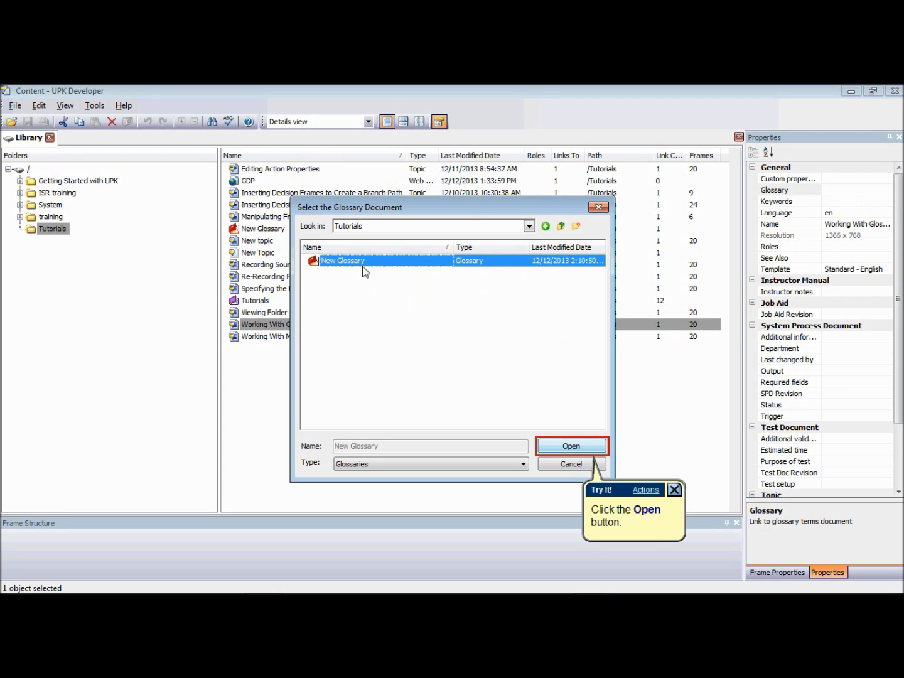
left_click(573, 447)
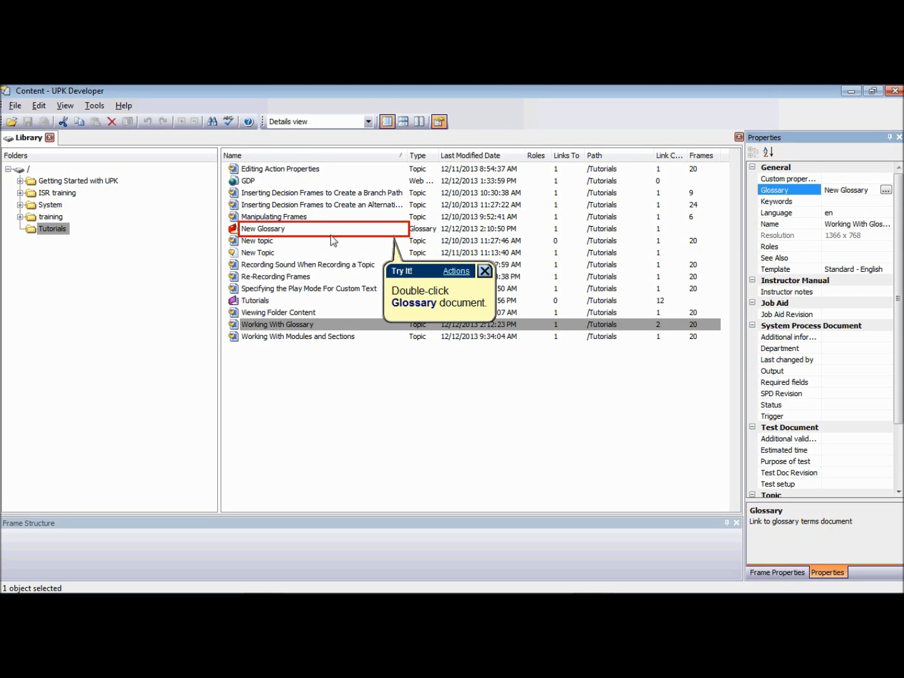
Open New Glossary and run Edit > Update Glossary Links, acknowledging the completion message.
double_click(330, 233)
left_click(47, 111)
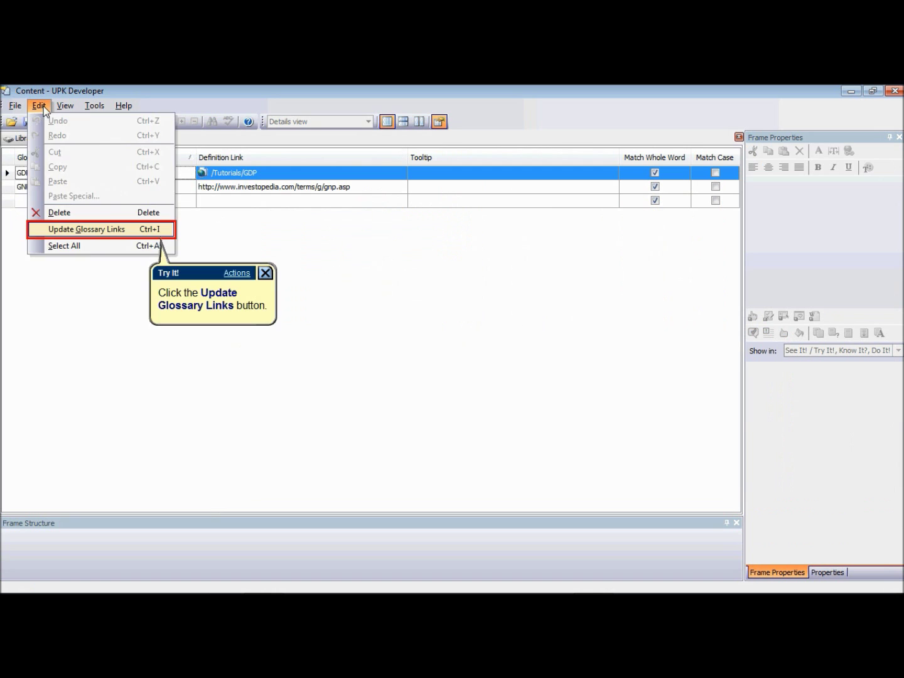
left_click(91, 232)
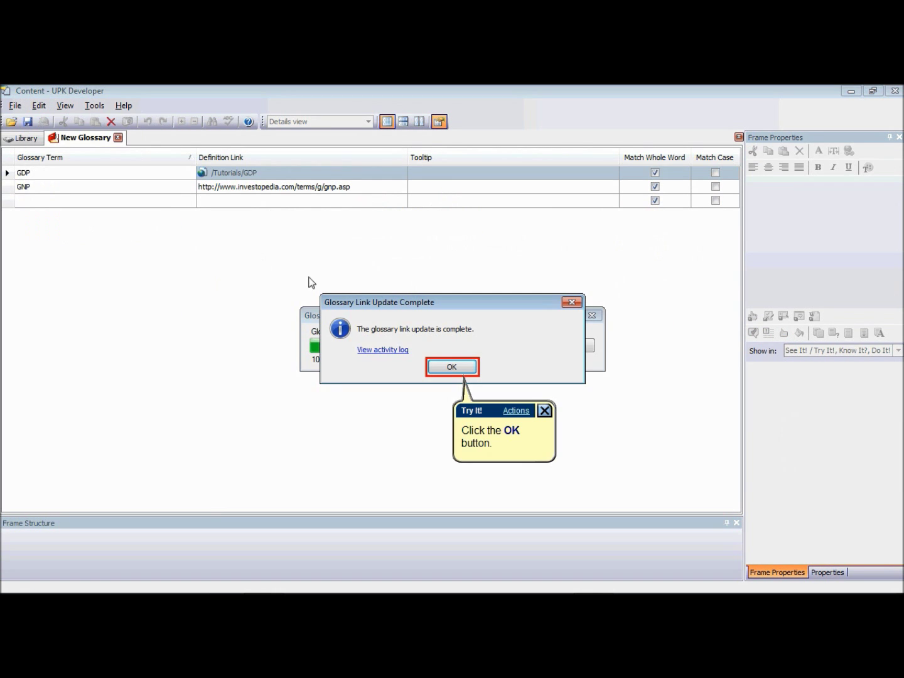
left_click(445, 371)
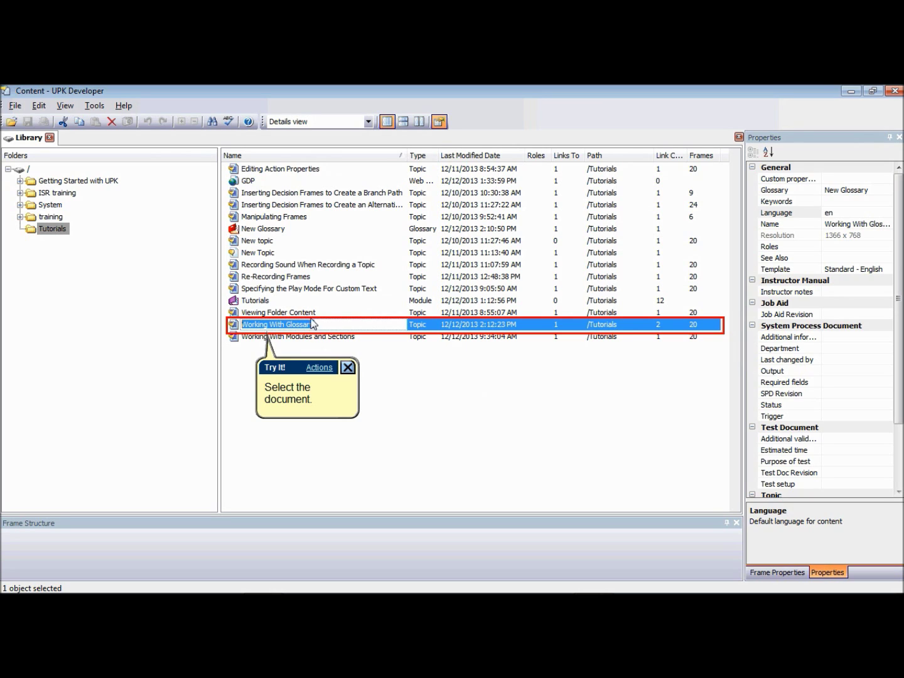
left_click(302, 327)
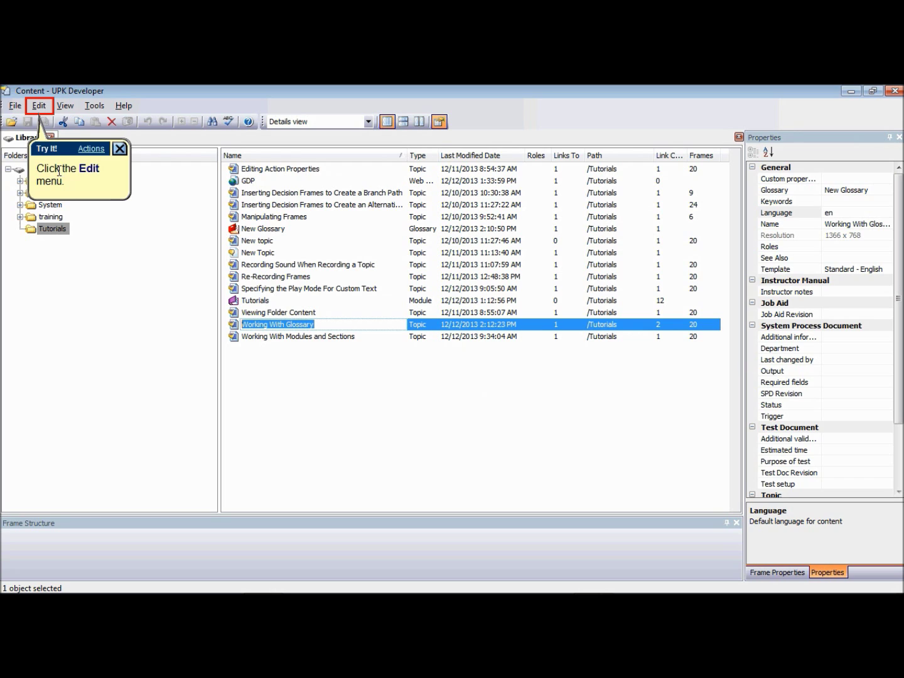
Run Update Glossary Links on the Working With Glossary topic and acknowledge completion.
left_click(35, 112)
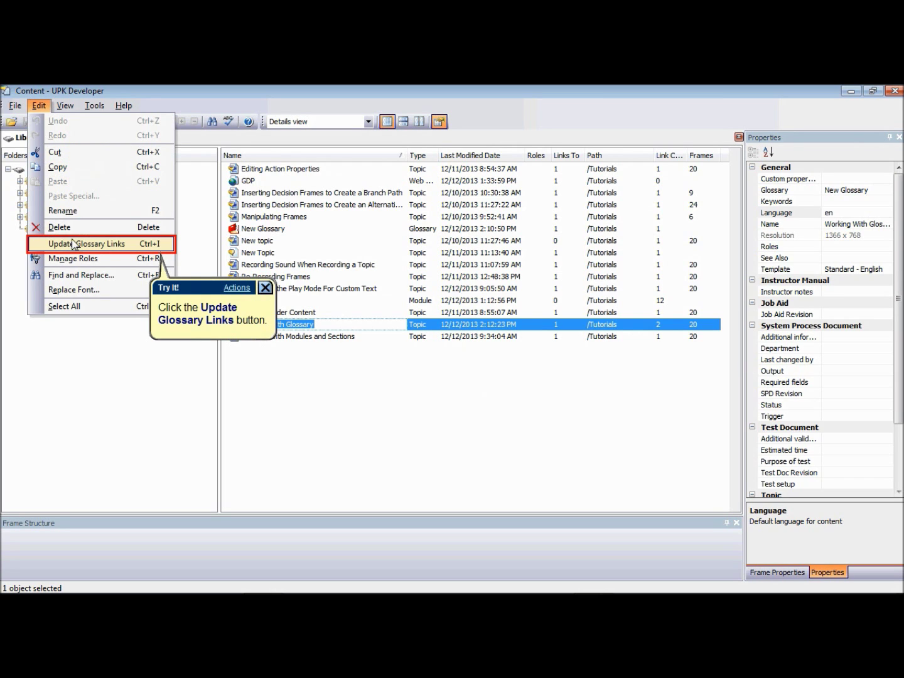
left_click(101, 247)
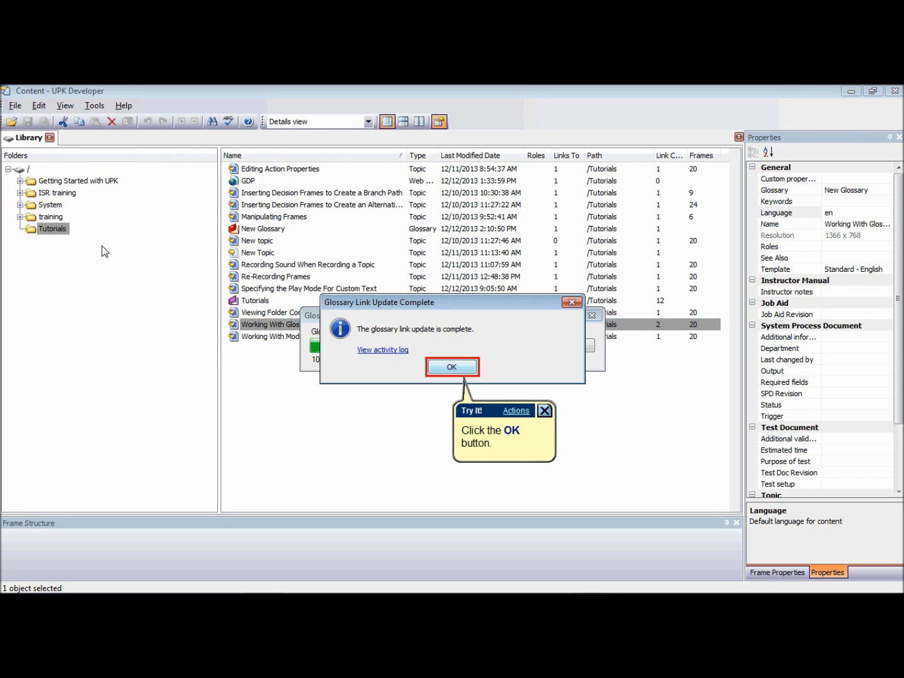
left_click(449, 369)
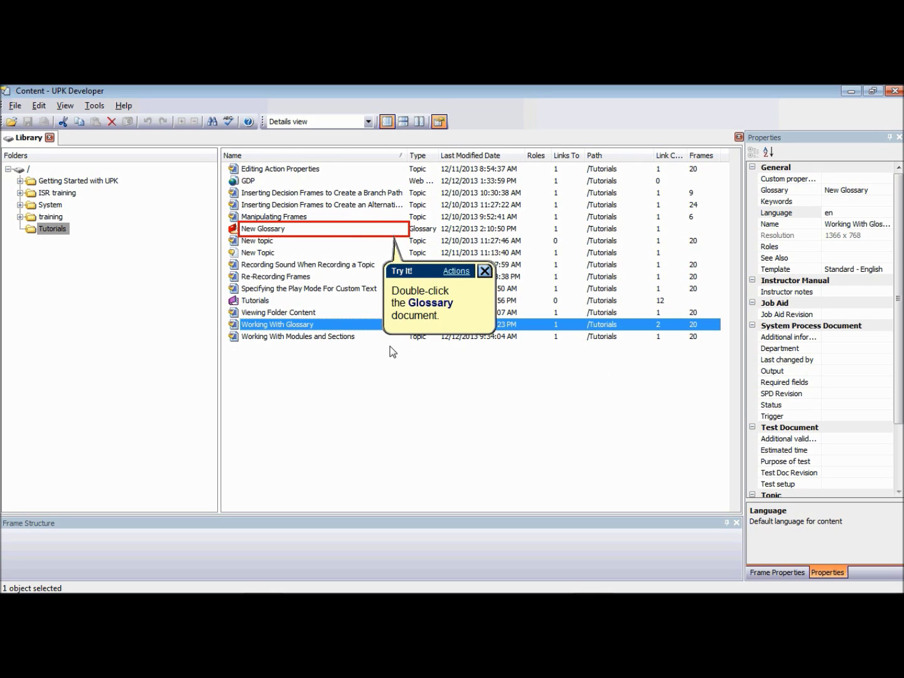
Reopen New Glossary, now showing GDP, GNP and UPK, up to the save prompt.
double_click(322, 234)
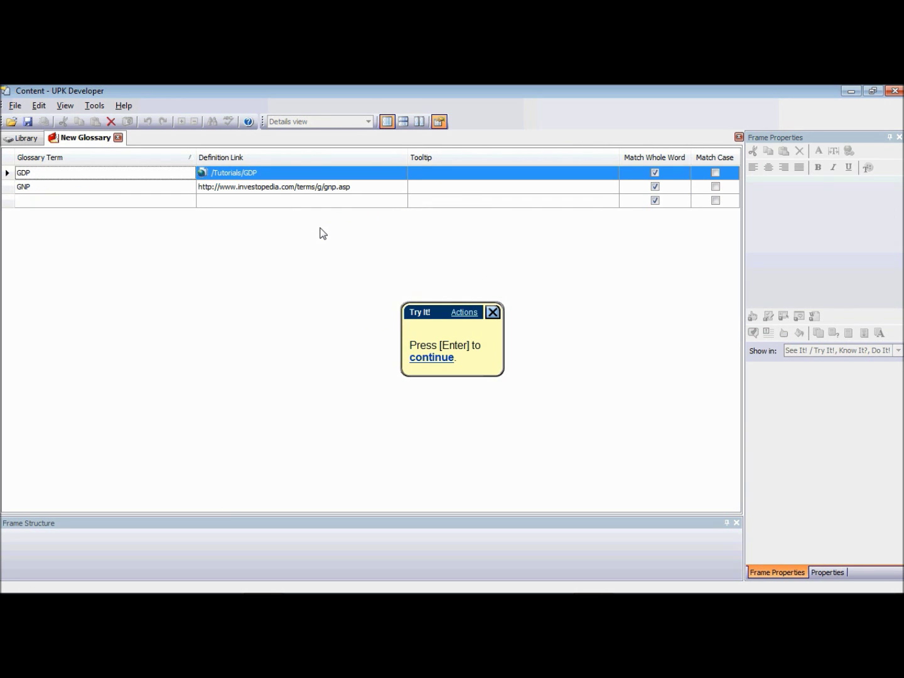
left_click(443, 359)
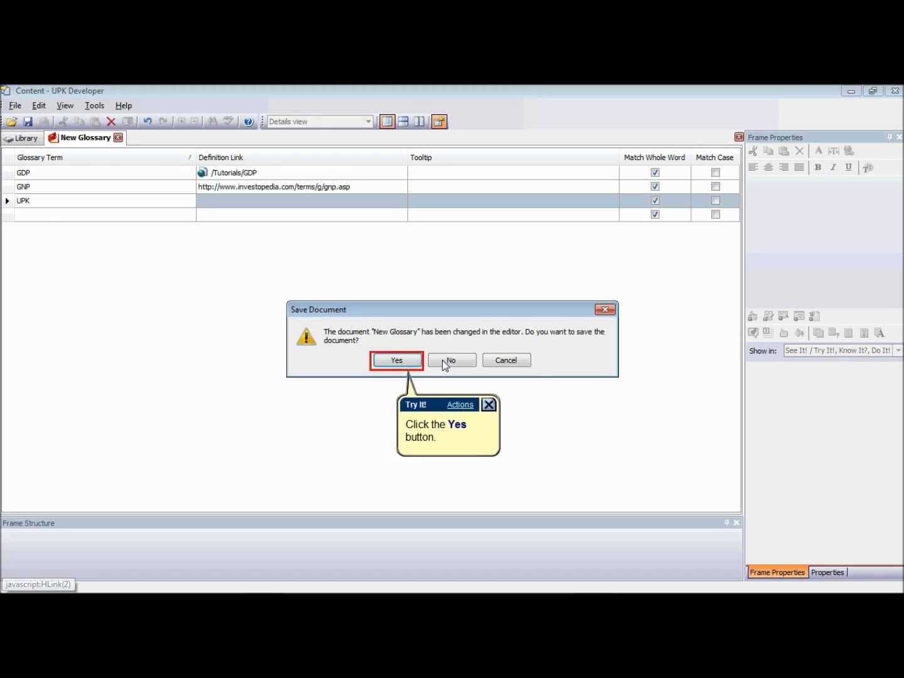